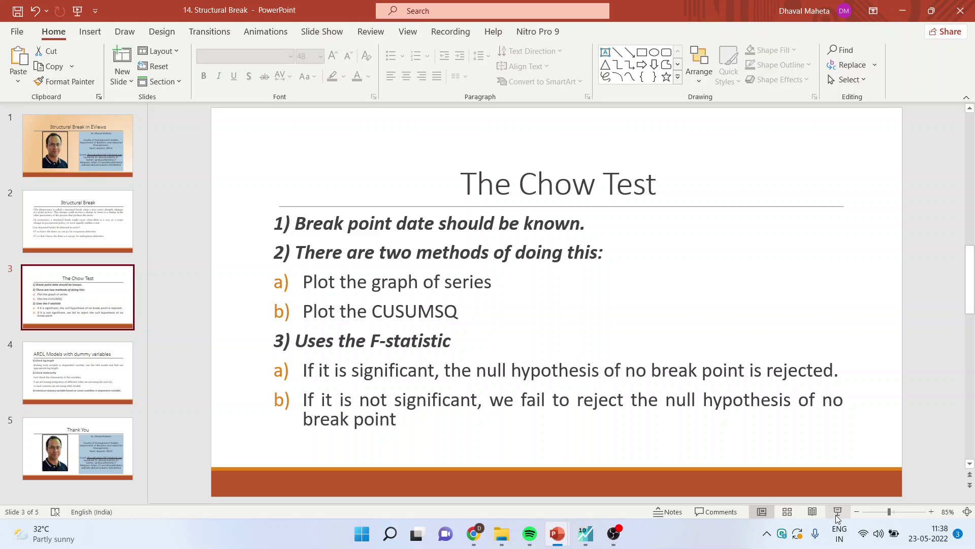
- Open the savings series in EViews and display it as a basic line graph
left_click(587, 534)
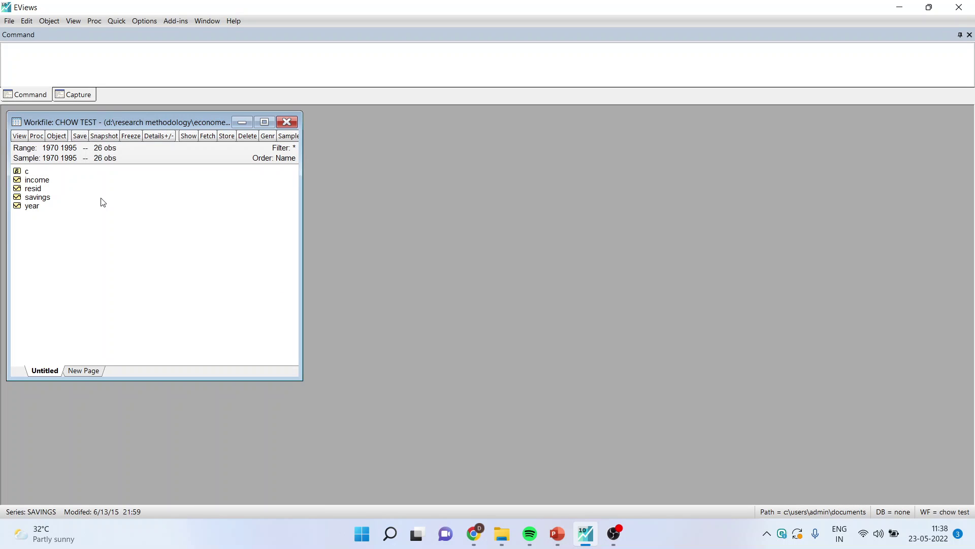
double_click(54, 200)
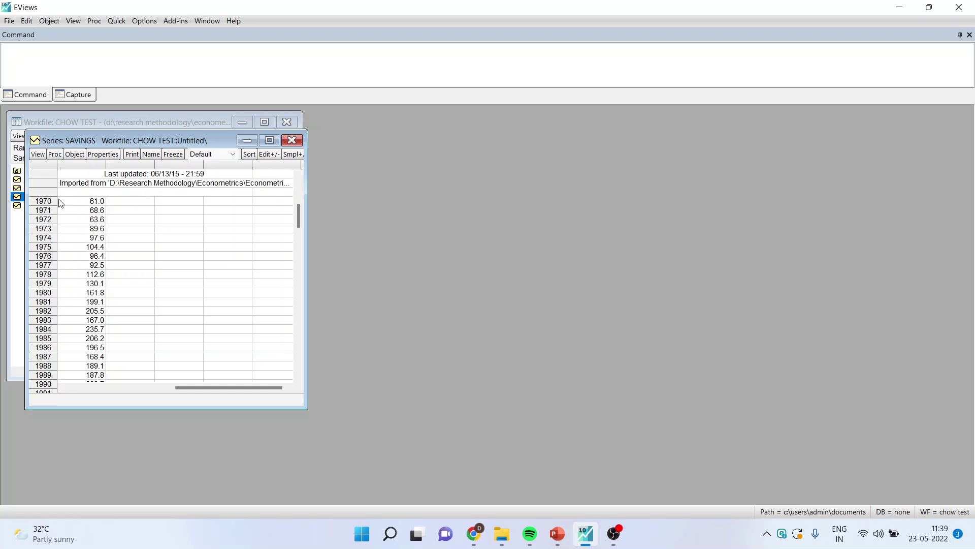
left_click_drag(83, 142, 236, 136)
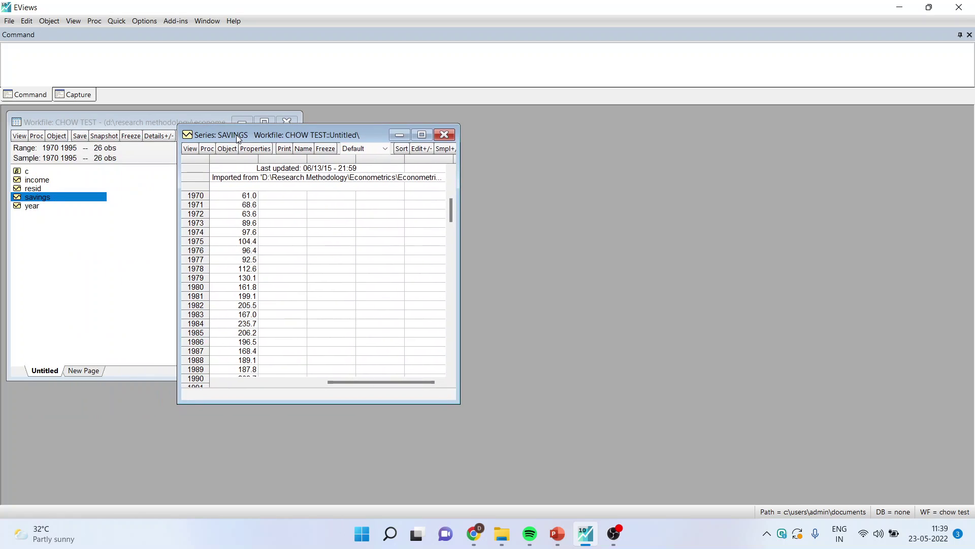
left_click(186, 149)
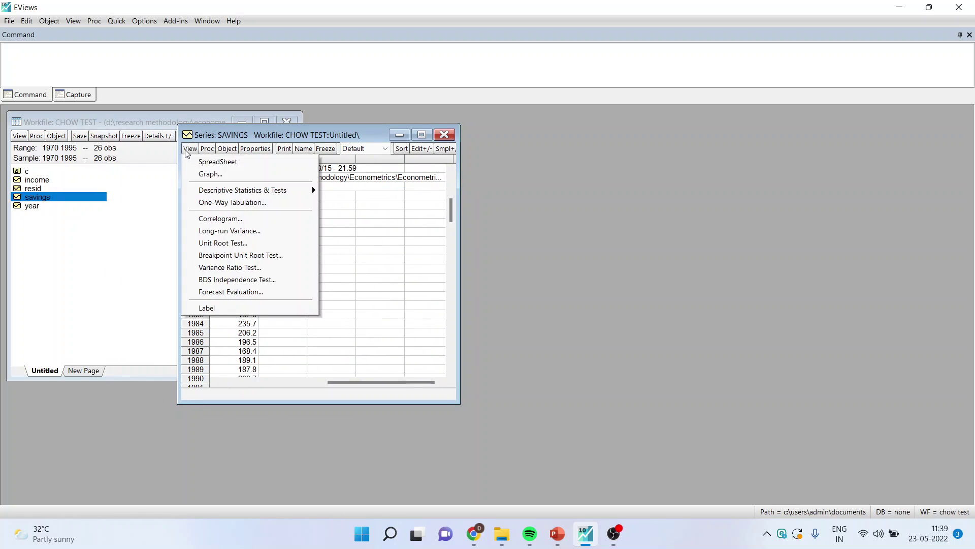
left_click(210, 173)
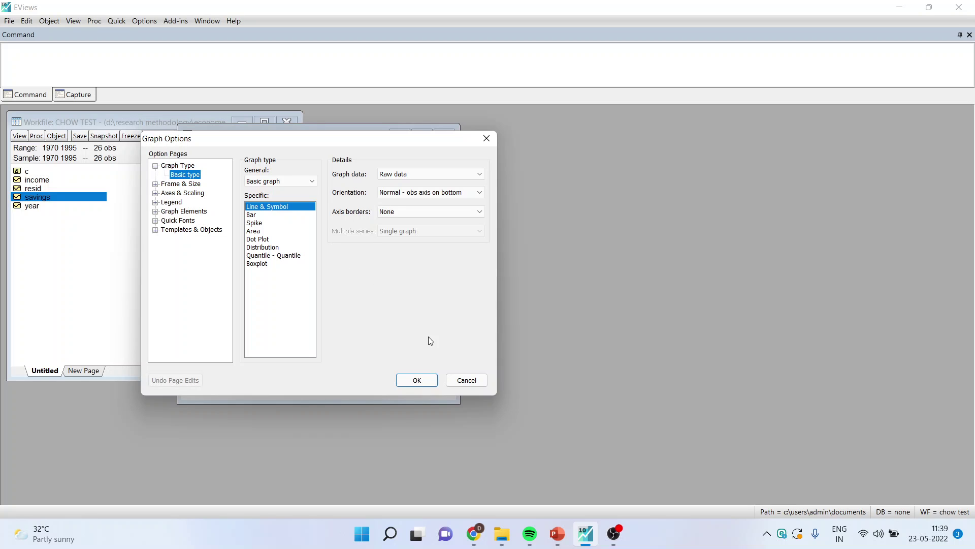
left_click(414, 379)
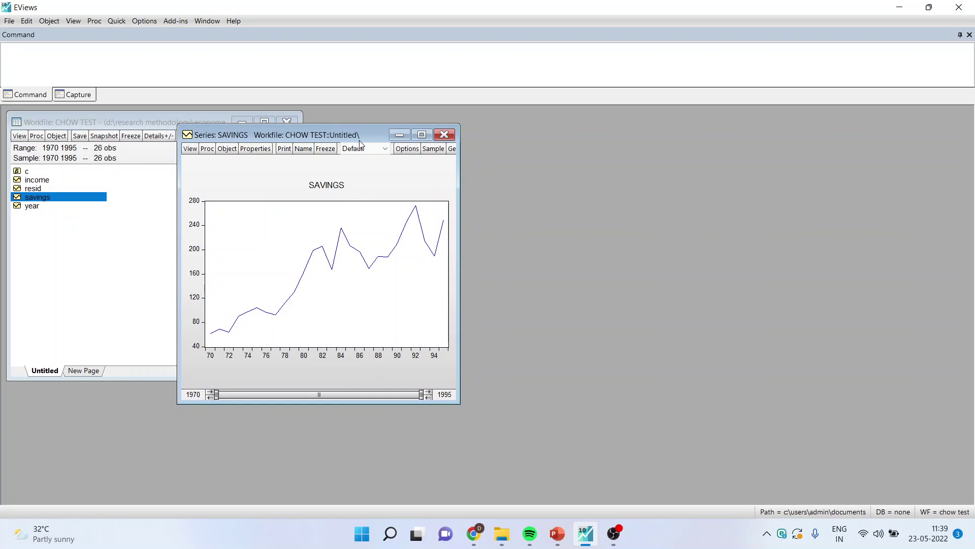
- Maximize the savings graph and set its sample to end in 1990
double_click(347, 137)
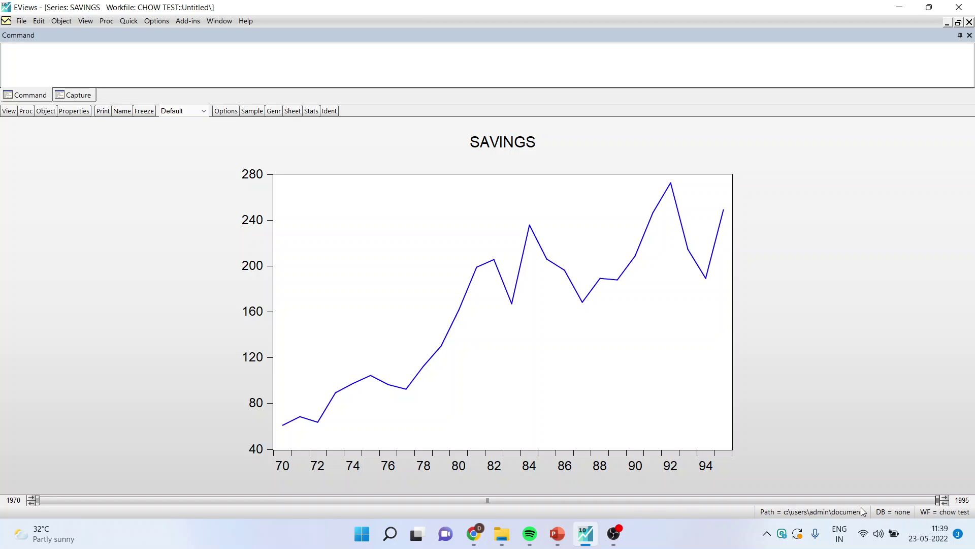
left_click_drag(939, 501, 652, 502)
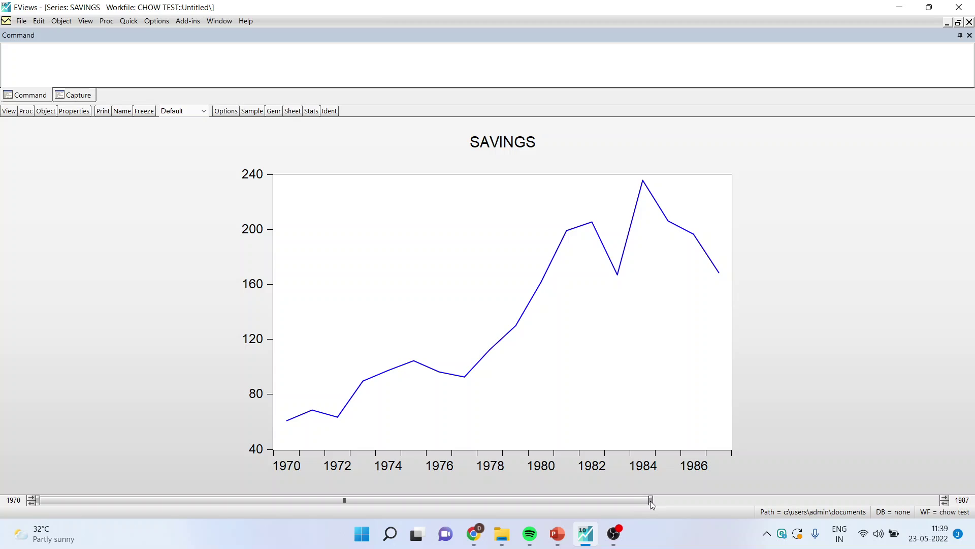
left_click_drag(661, 501, 746, 504)
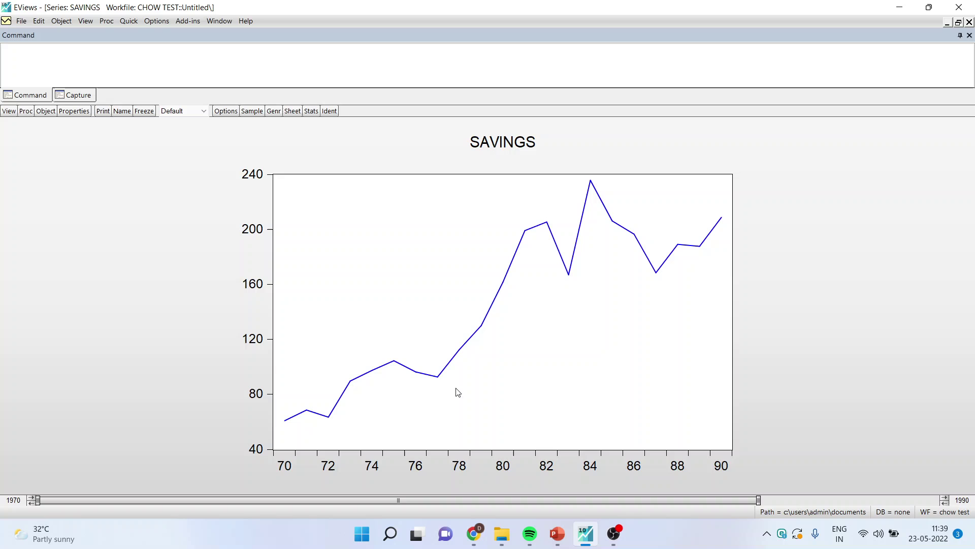
mouse_move(428, 376)
- Estimate 'savings c income' by least squares (R-squared 0.767), then bring up the equation's stability diagnostics
left_click(131, 22)
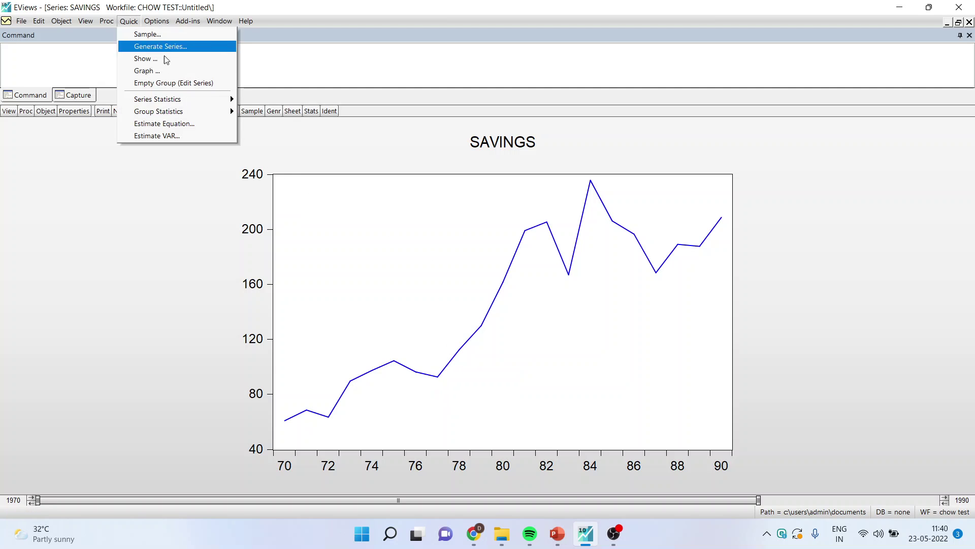
left_click(195, 124)
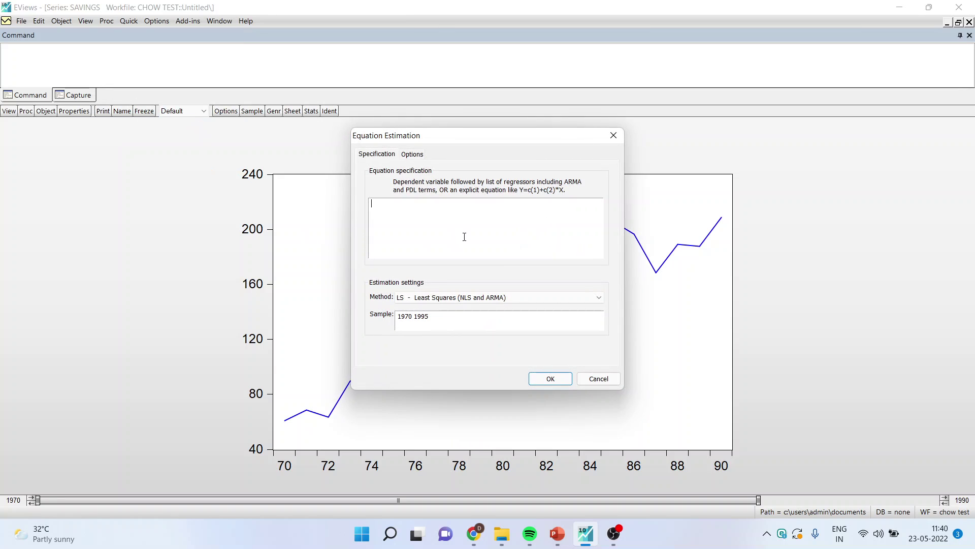
type("saving")
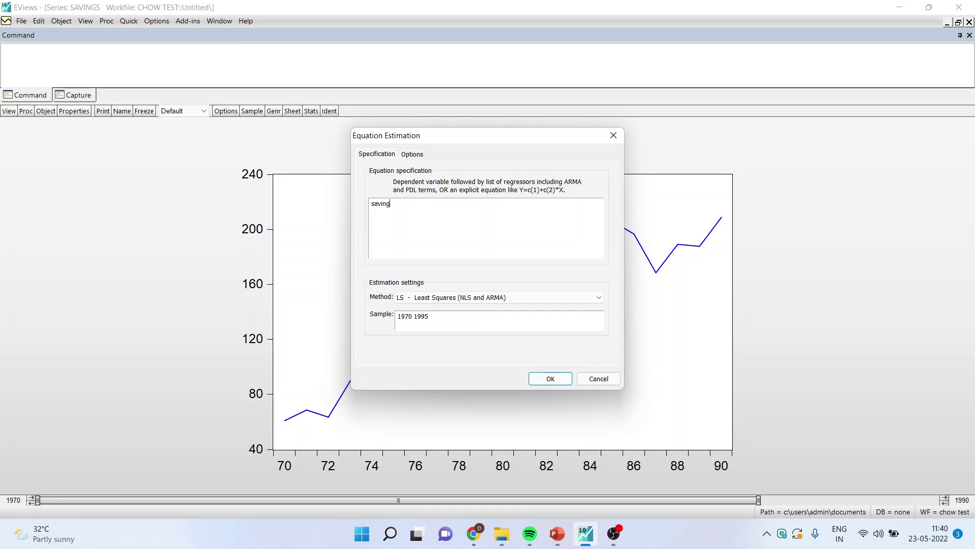
type("s c income")
key("Return")
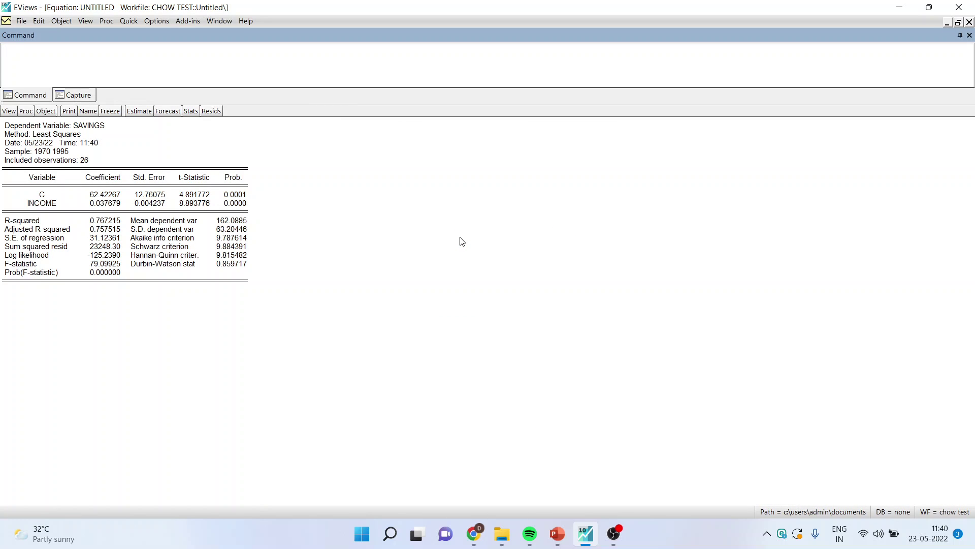
left_click(8, 112)
mouse_move(91, 226)
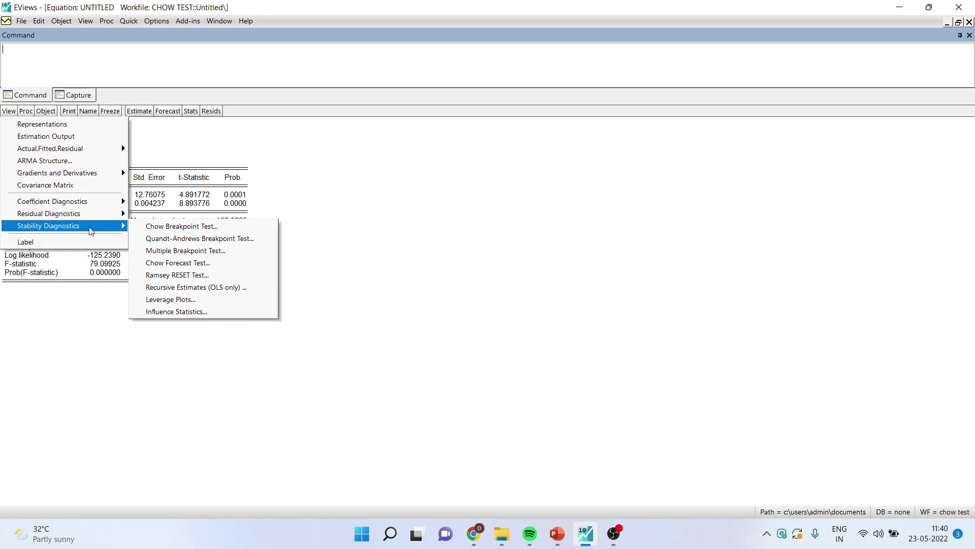
- Run Recursive Estimates with the CUSUM of Squares test, showing the line below the 5% band around 1979–1986
left_click(220, 295)
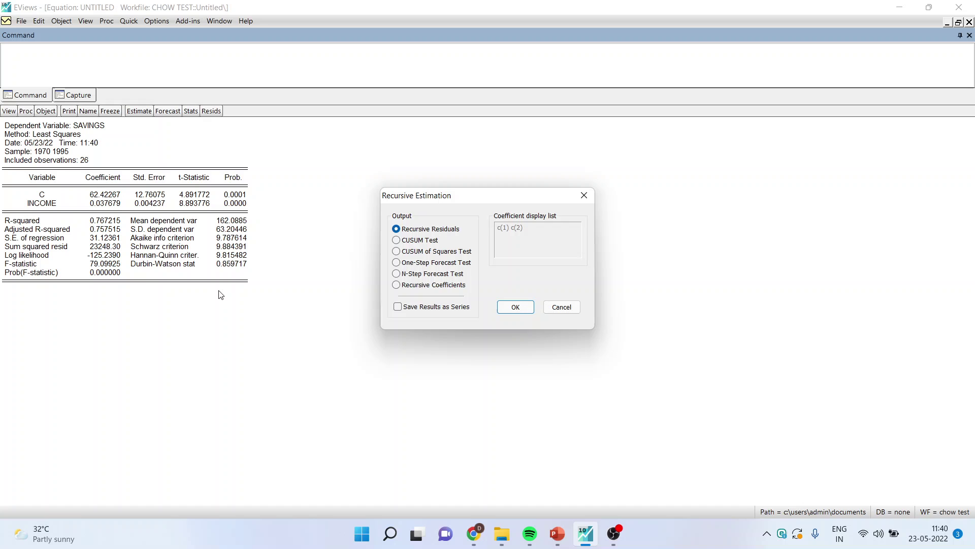
left_click(401, 250)
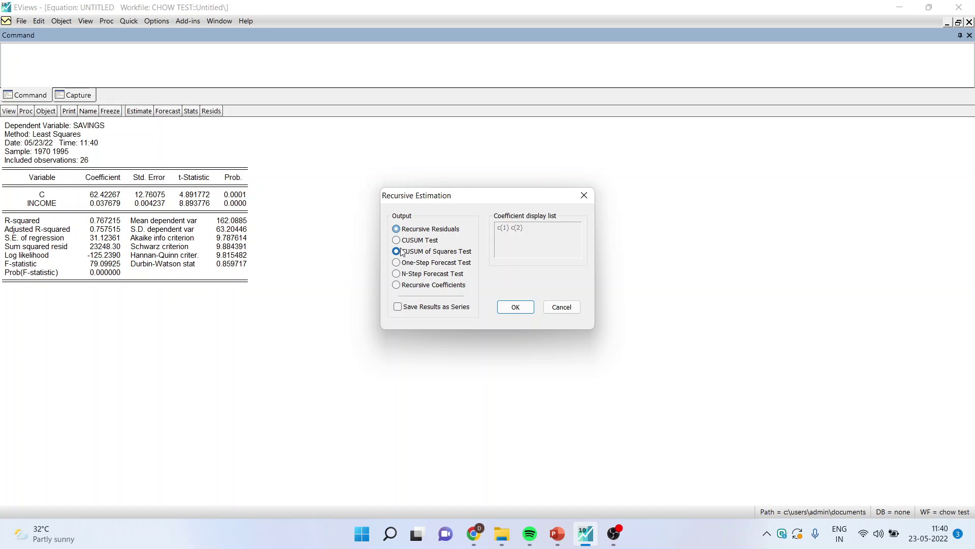
left_click(517, 308)
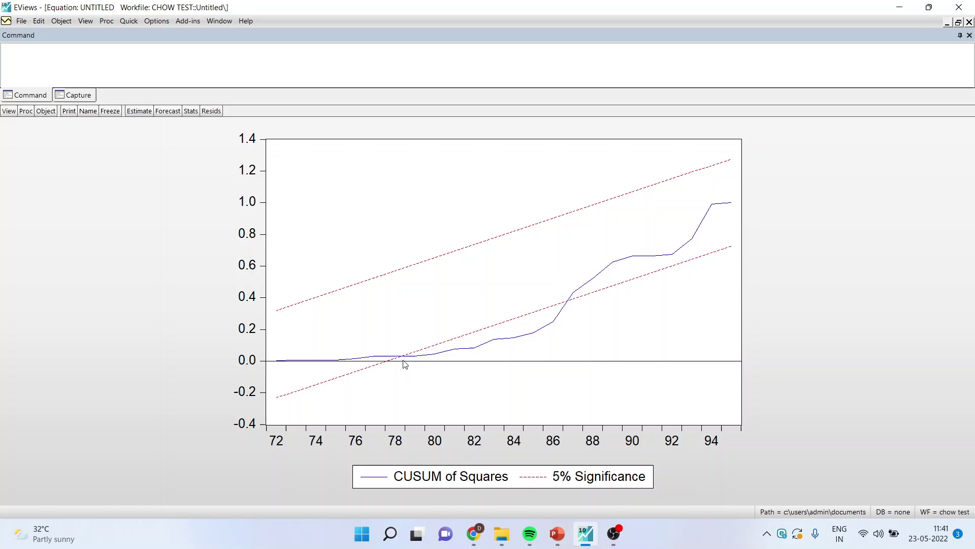
mouse_move(405, 359)
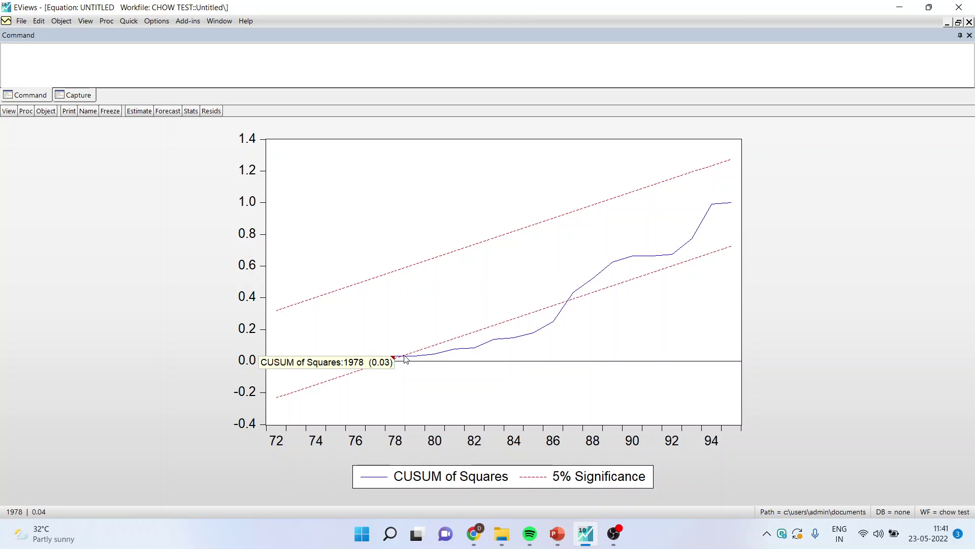
mouse_move(438, 360)
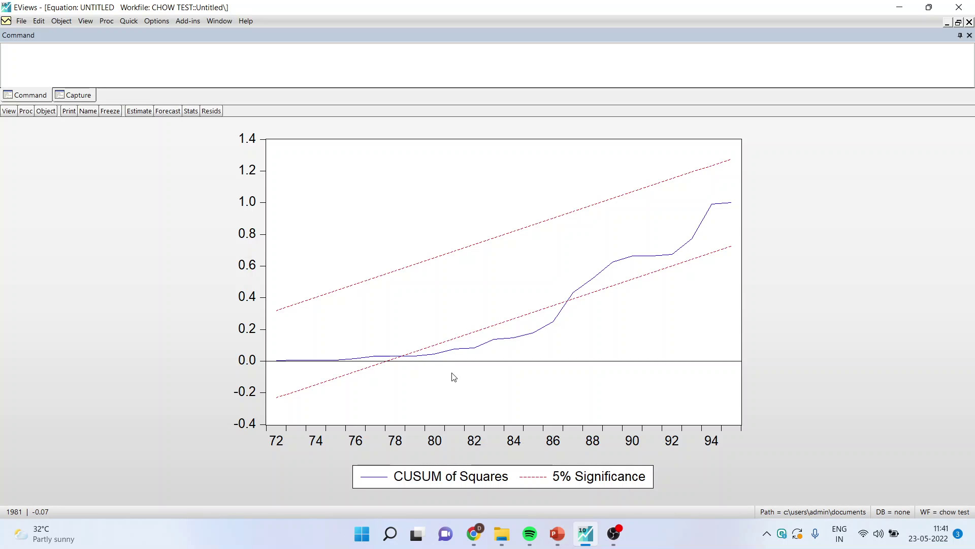
- Run a Chow breakpoint test at 1978, noting F p-value 0.0097 and log-likelihood p-value 0.0042
left_click(9, 112)
mouse_move(76, 226)
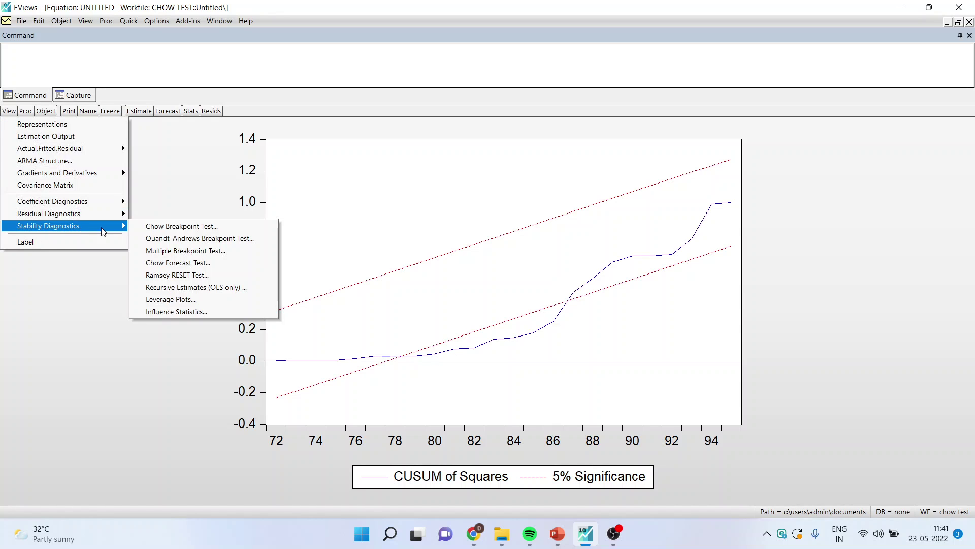
left_click(171, 230)
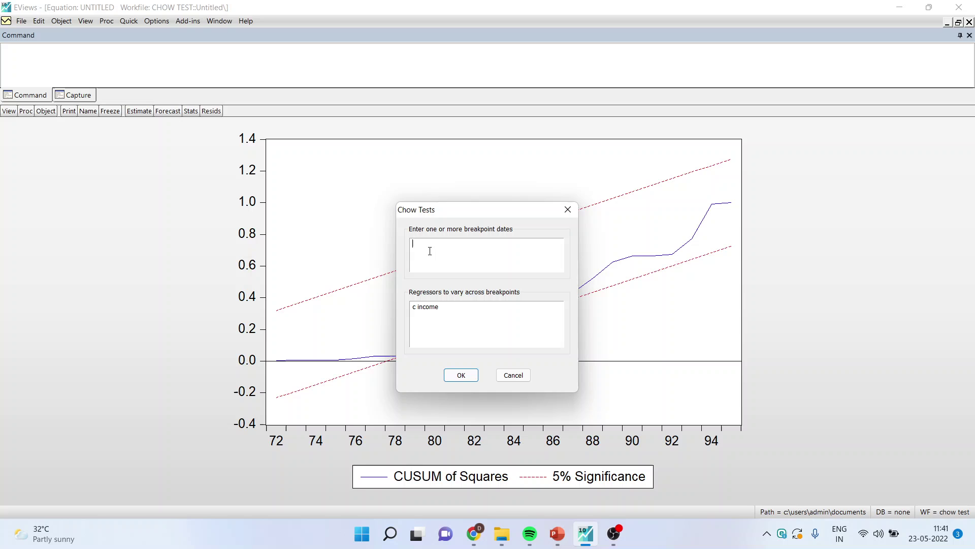
type("1978")
left_click(461, 375)
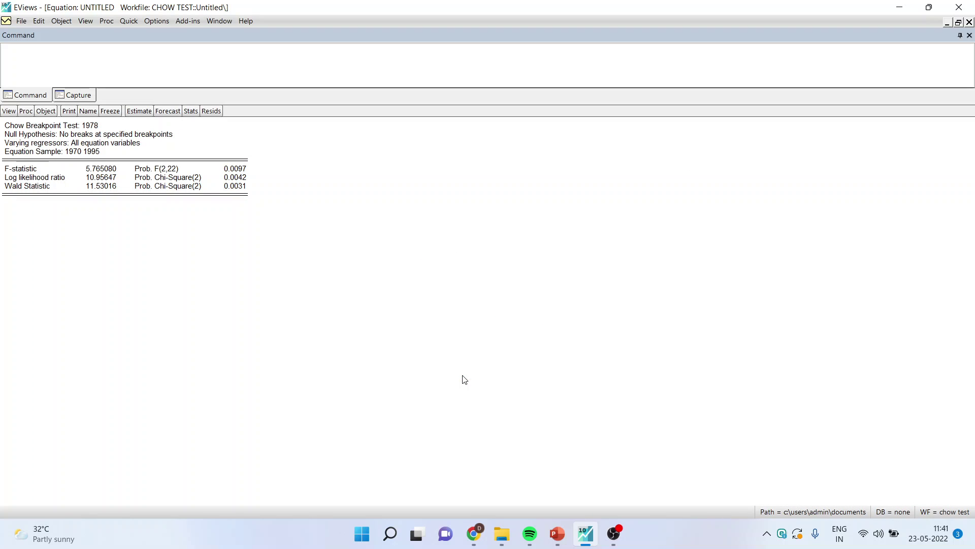
left_click(236, 177)
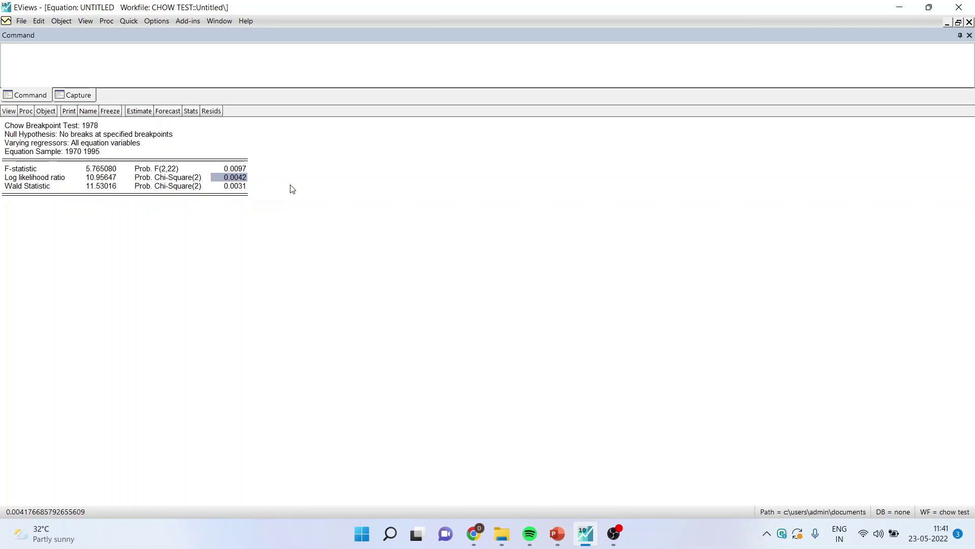
left_click(236, 170)
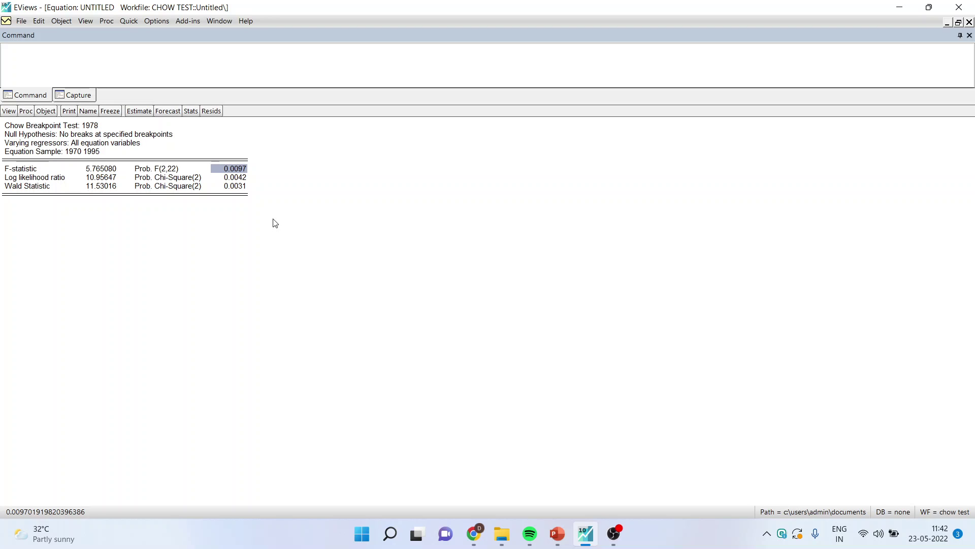
- Copy the entire Chow test results table as displayed text
key("ctrl+a")
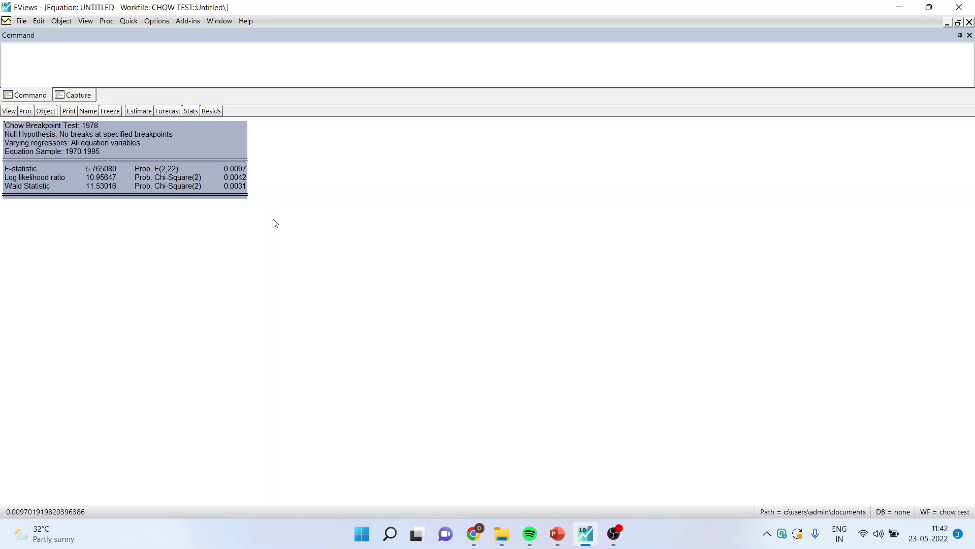
right_click(202, 145)
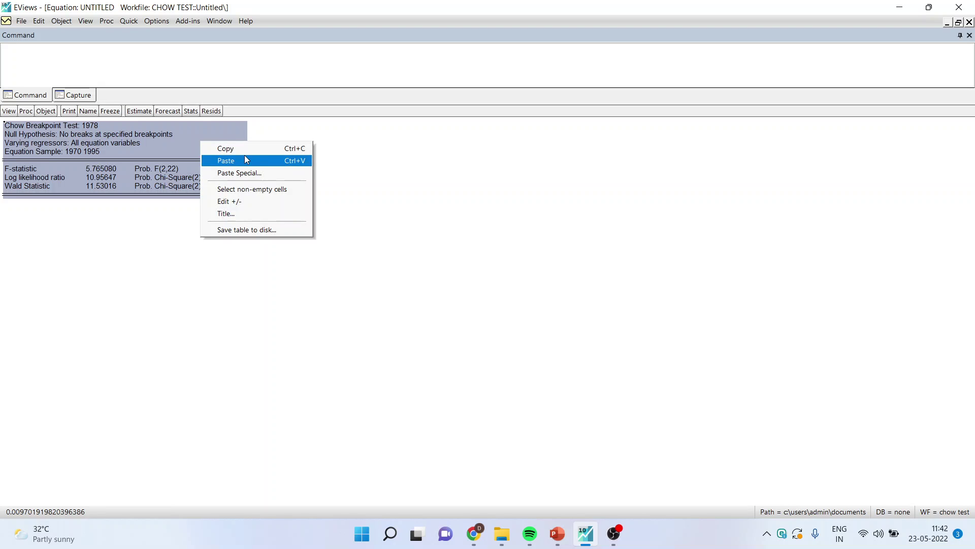
left_click(245, 149)
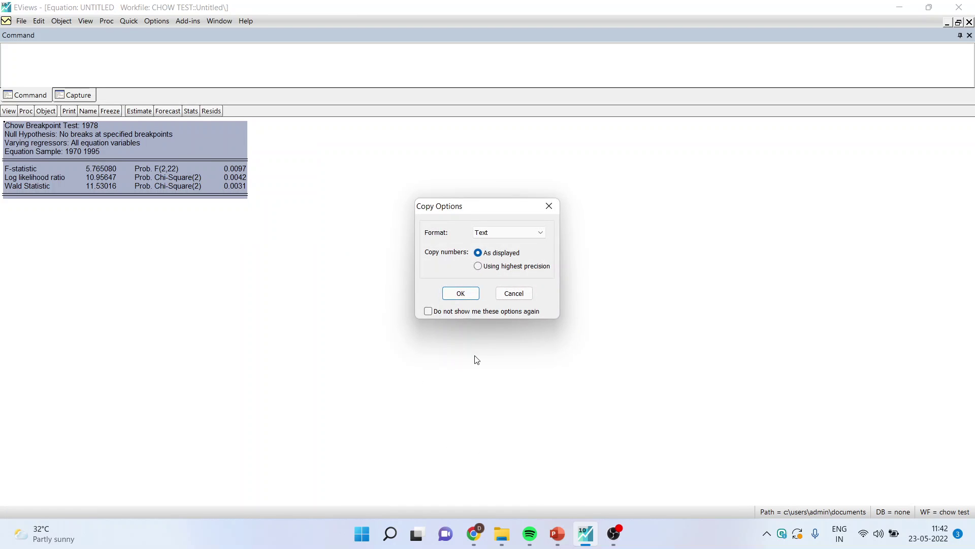
left_click(459, 291)
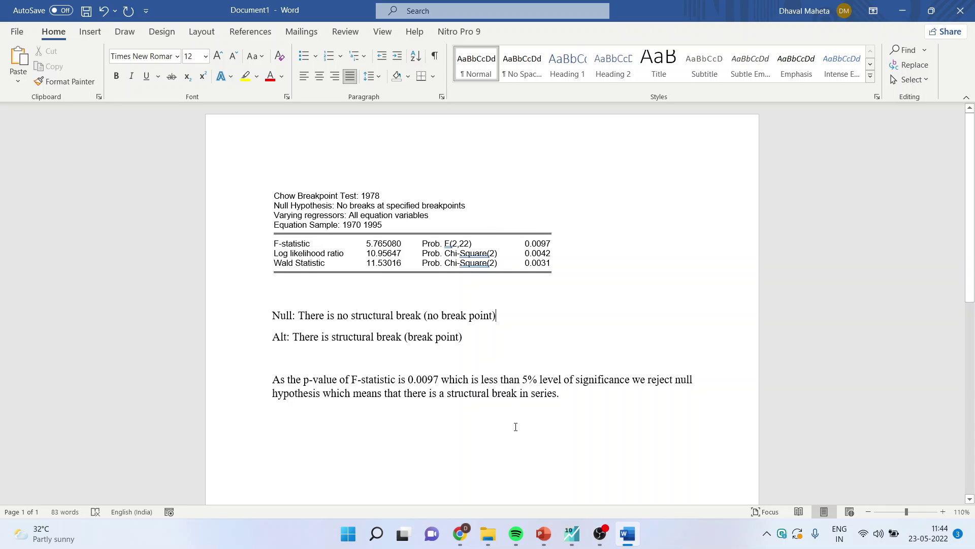
- Return to the '14. Structural Break' PowerPoint deck and show its final Thank You slide, 5 of 5
mouse_move(543, 534)
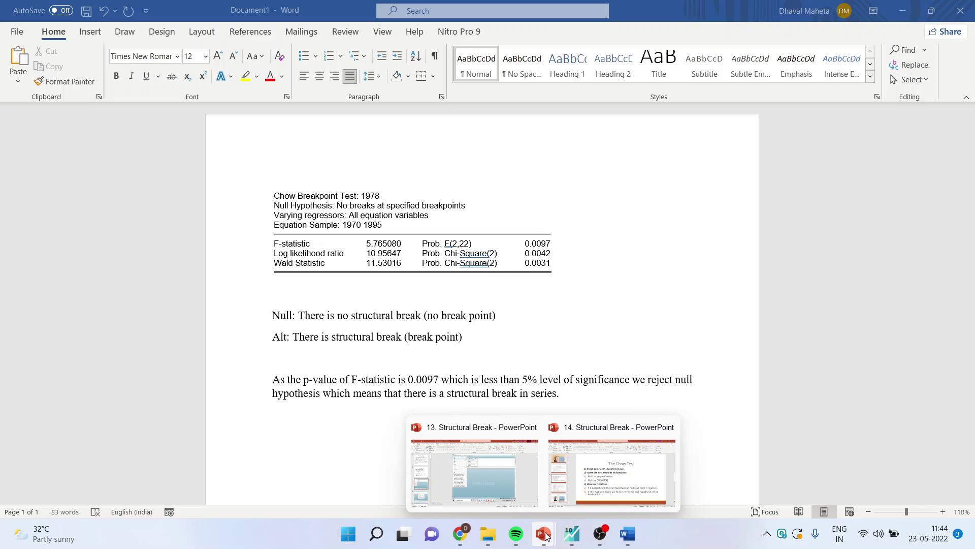
left_click(588, 493)
left_click(118, 438)
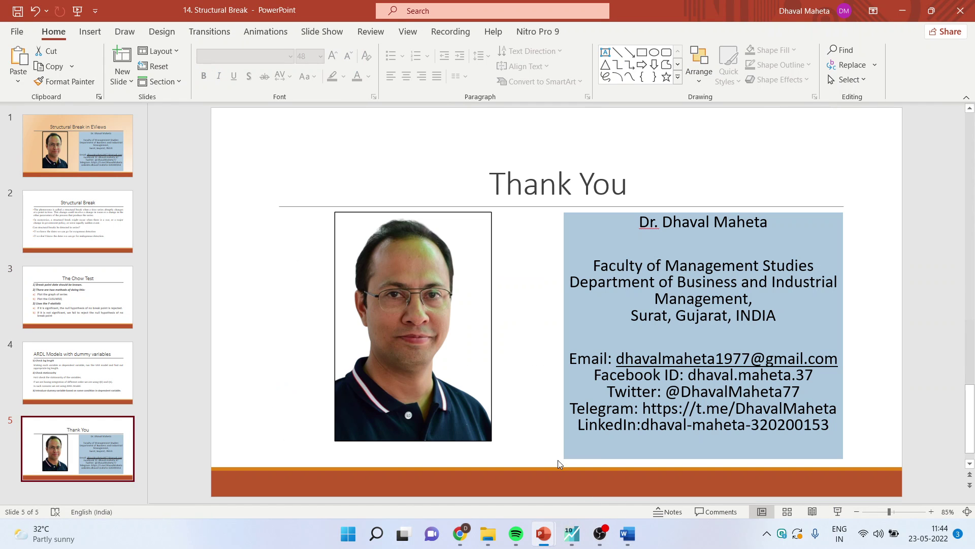